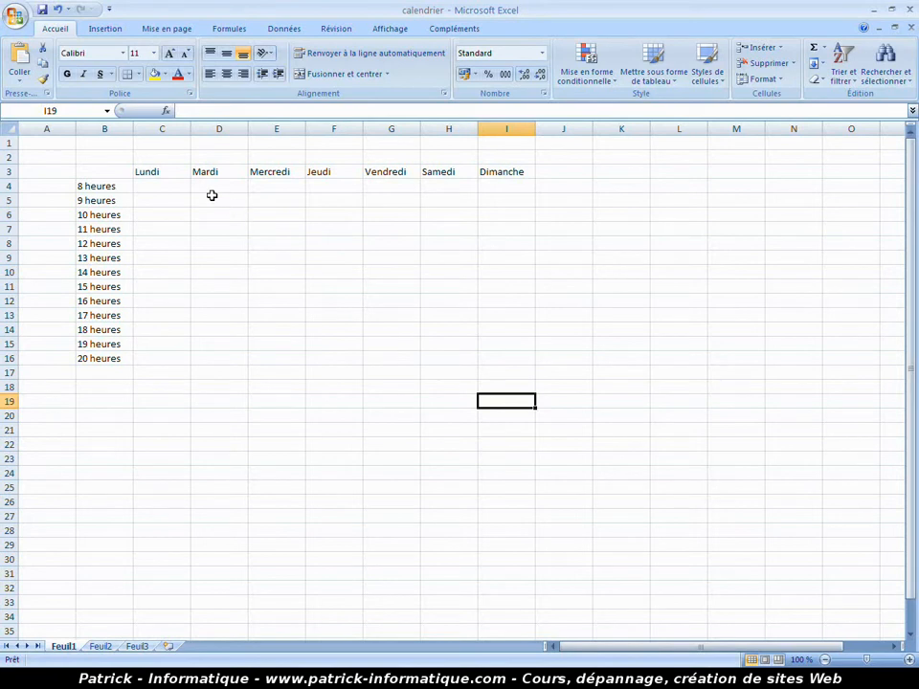
- Apply all borders to the weekday table range C3:I16
drag(170, 174, 499, 359)
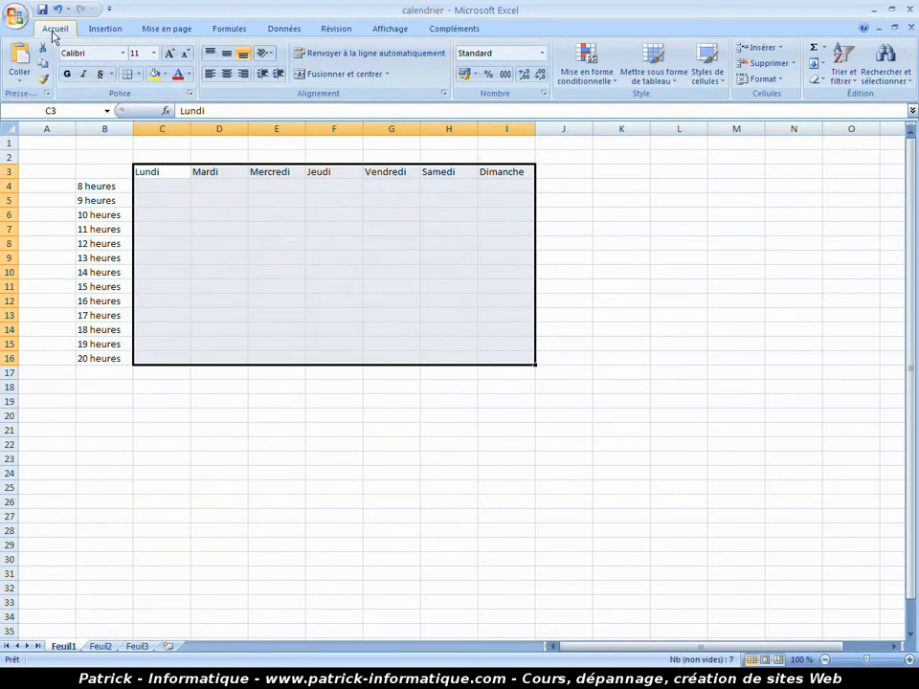
click(139, 75)
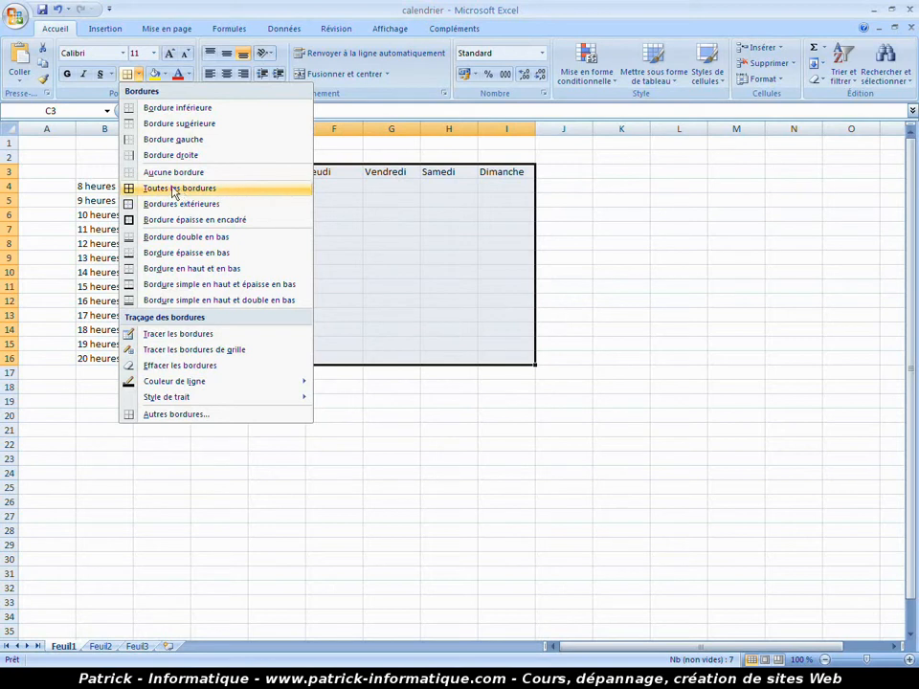
click(147, 195)
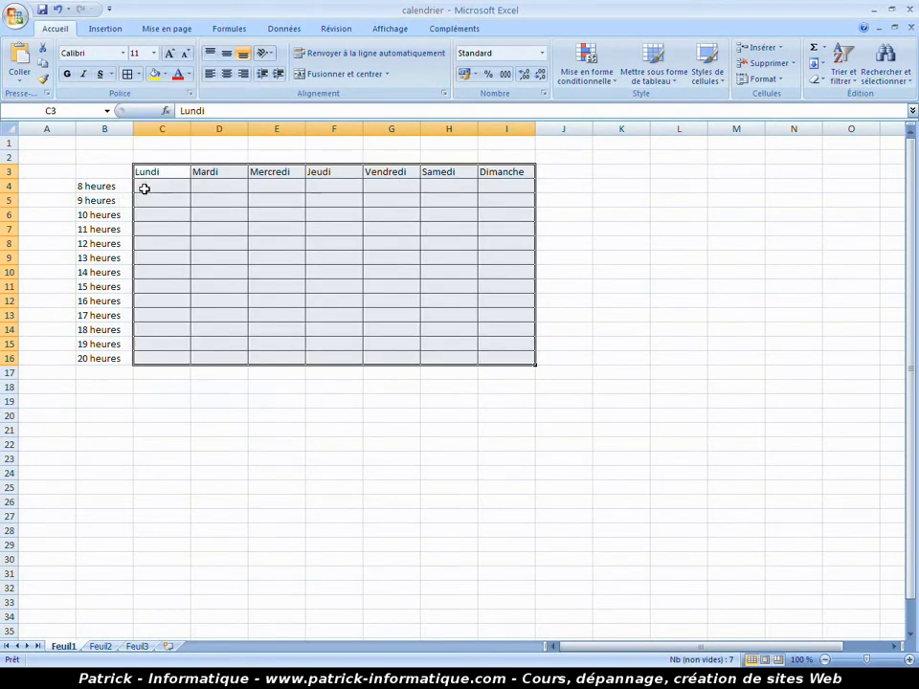
click(596, 214)
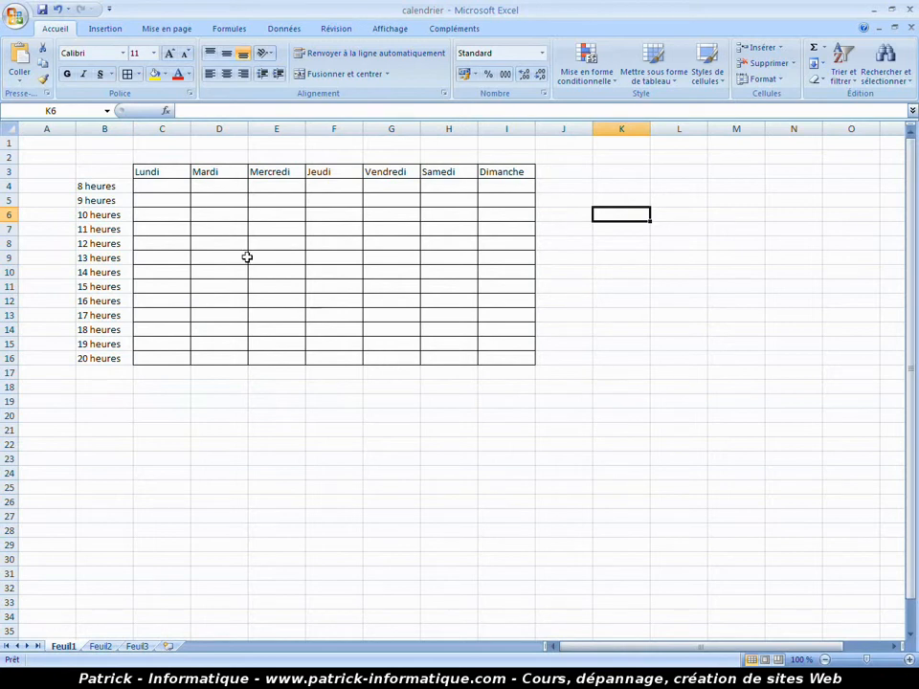
- Apply all borders to the hour labels in B4:B16
click(117, 184)
drag(117, 184, 117, 356)
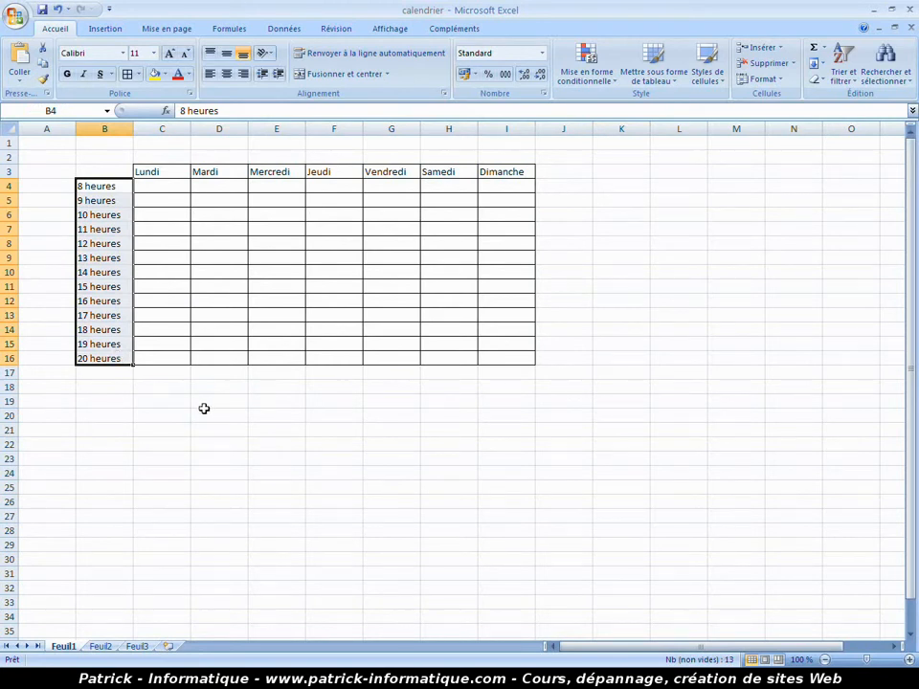
click(140, 74)
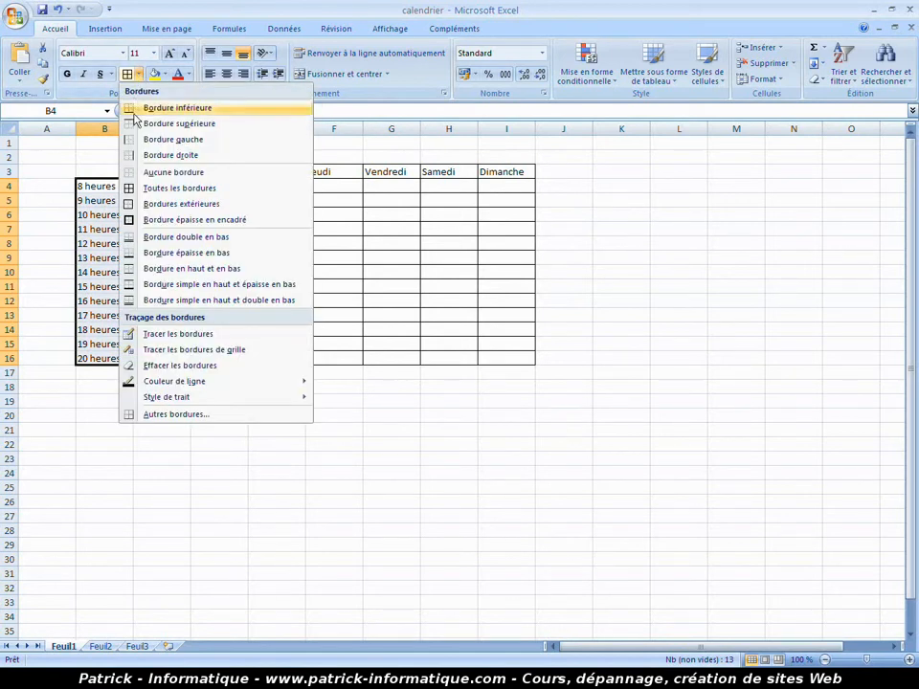
click(155, 190)
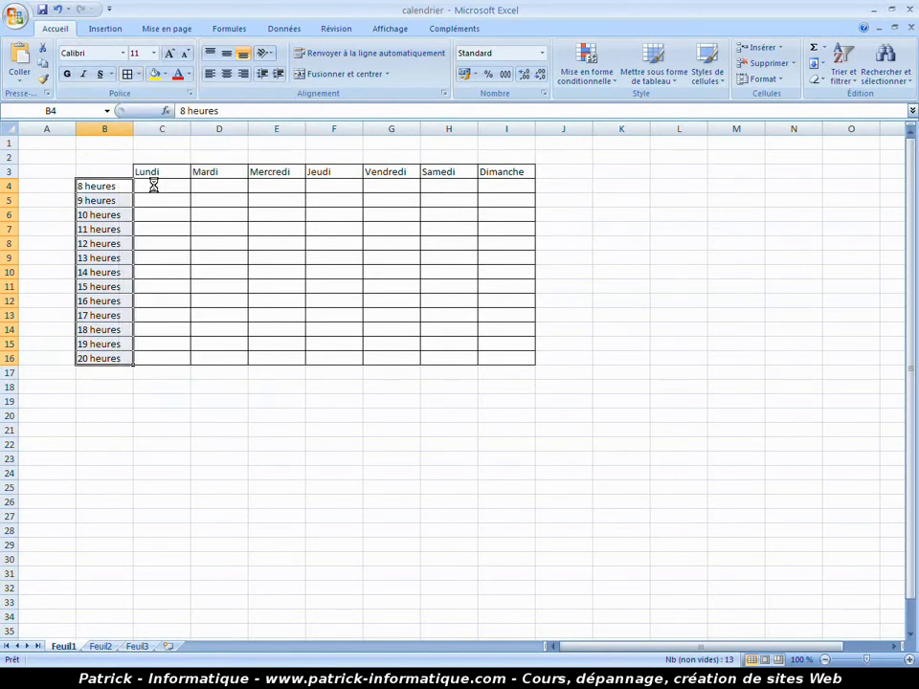
click(201, 218)
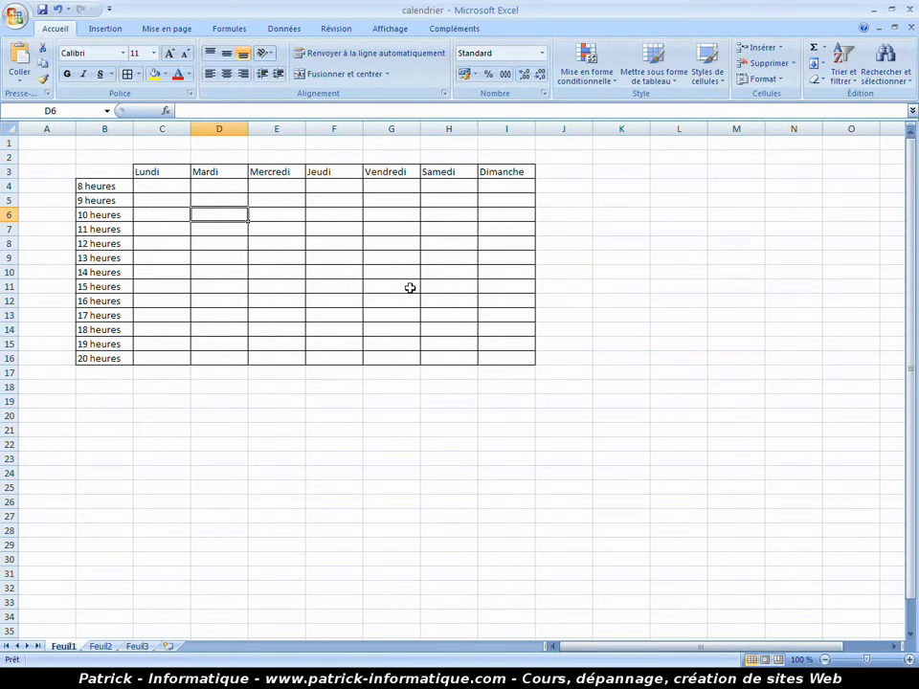
- In the custom border settings for C4:I16, put the thickest solid line on all four outer edges
click(168, 187)
drag(167, 186, 505, 356)
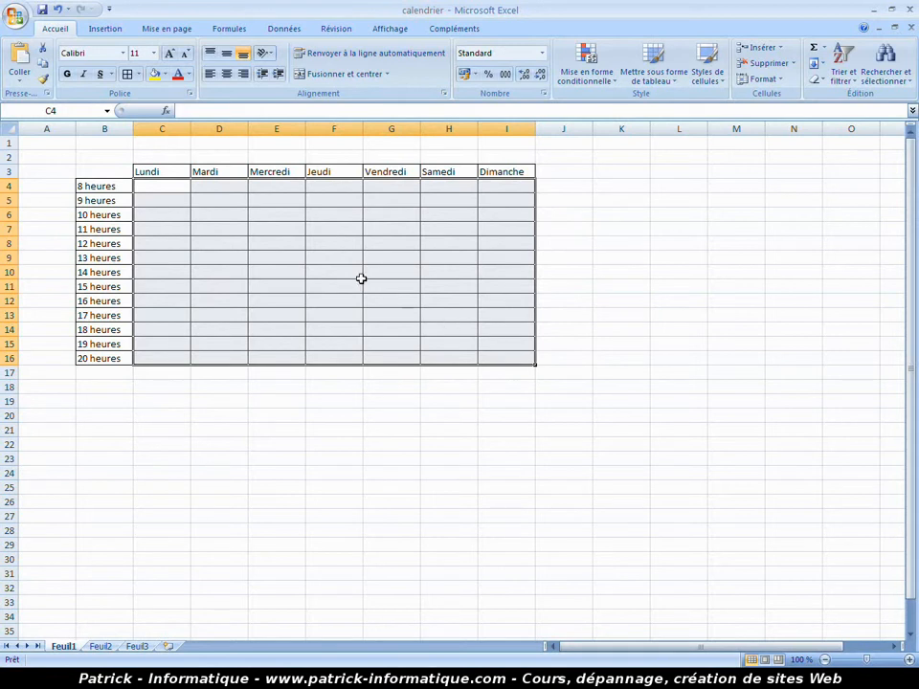
click(138, 75)
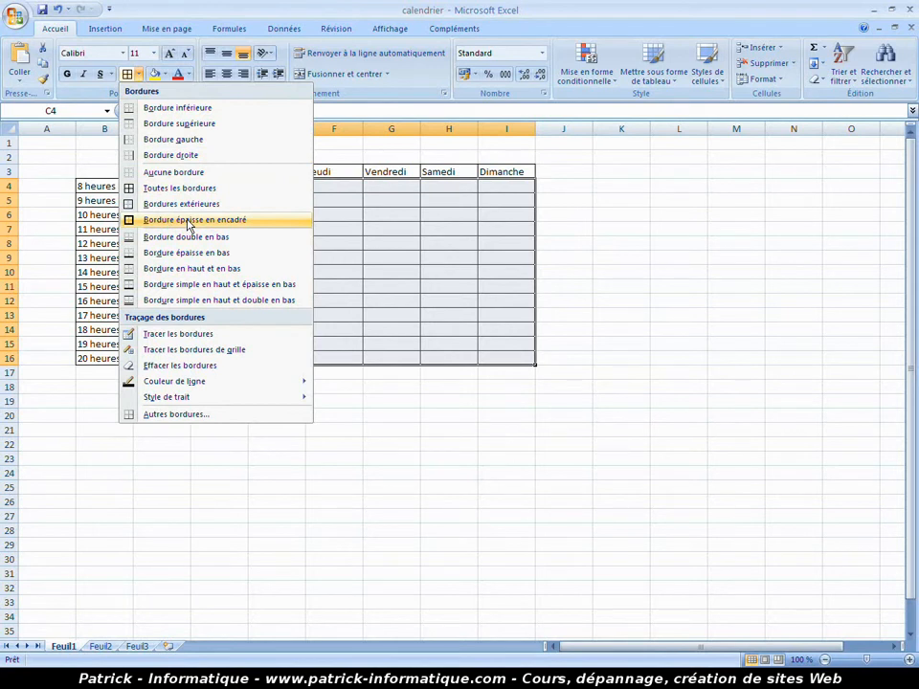
click(175, 417)
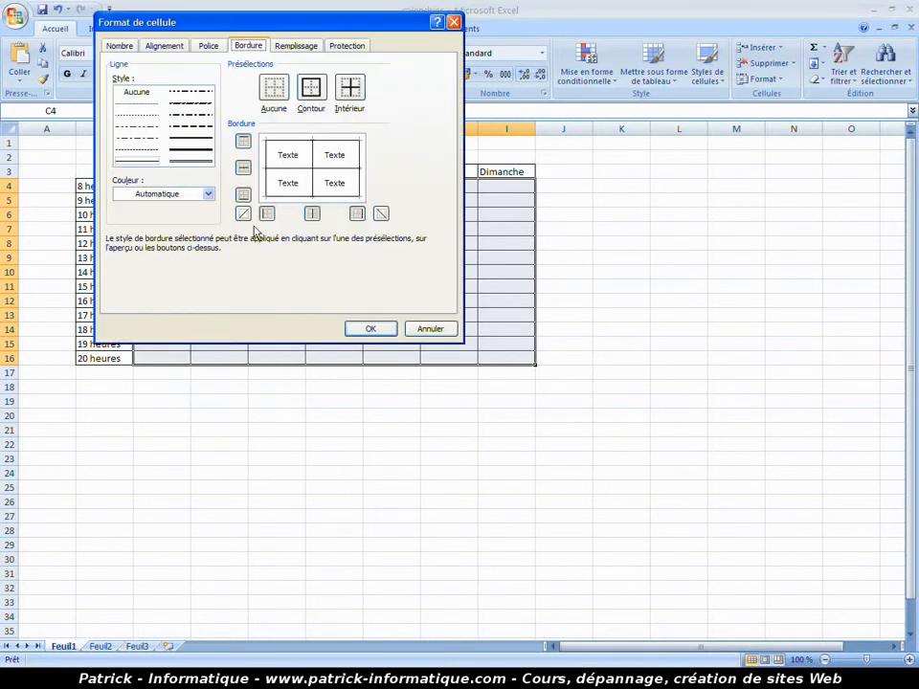
drag(259, 22, 378, 241)
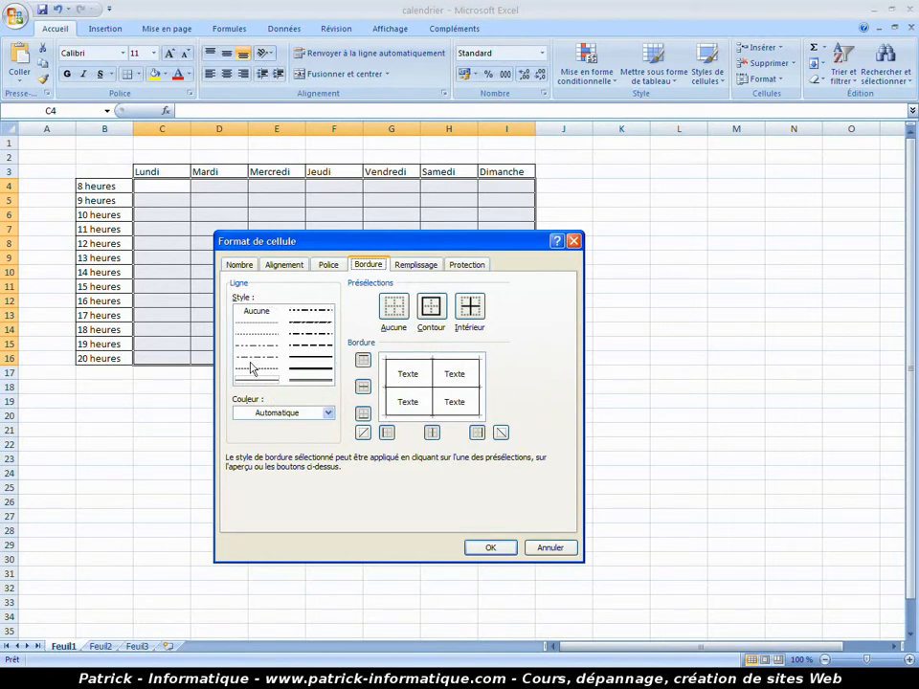
click(325, 369)
click(323, 370)
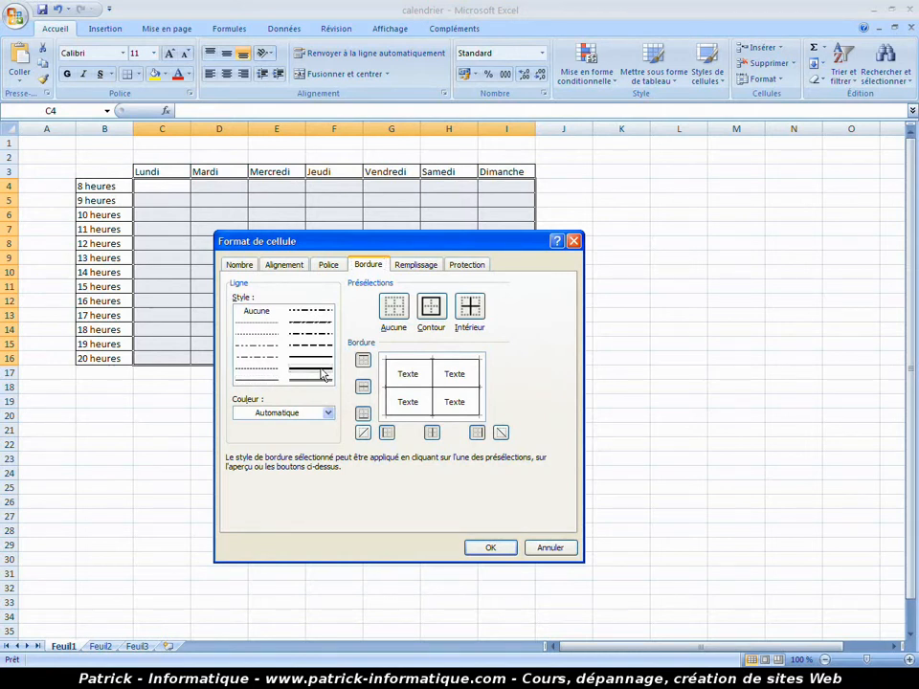
click(387, 378)
click(394, 363)
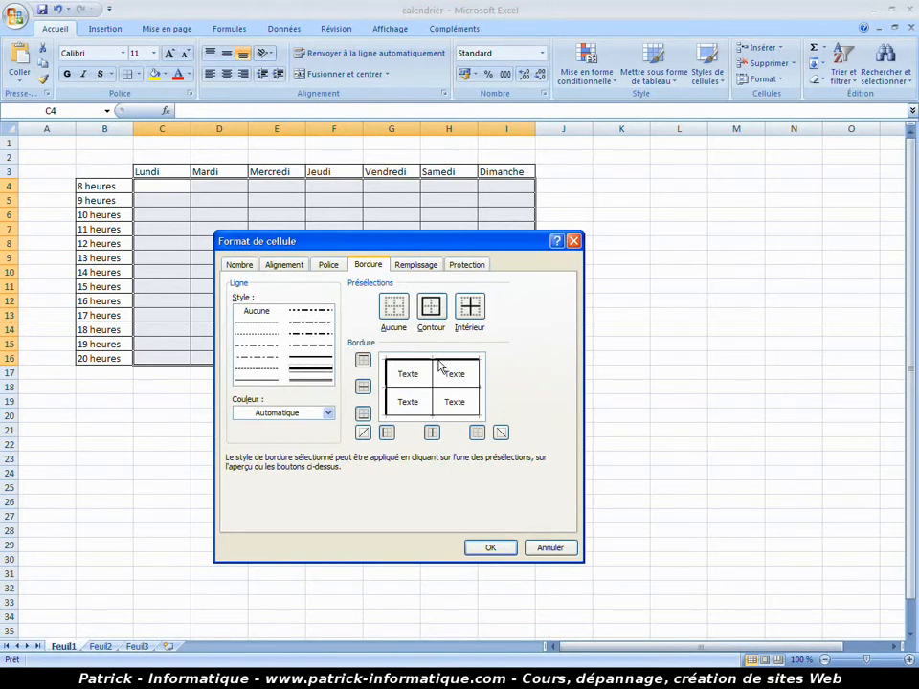
click(477, 434)
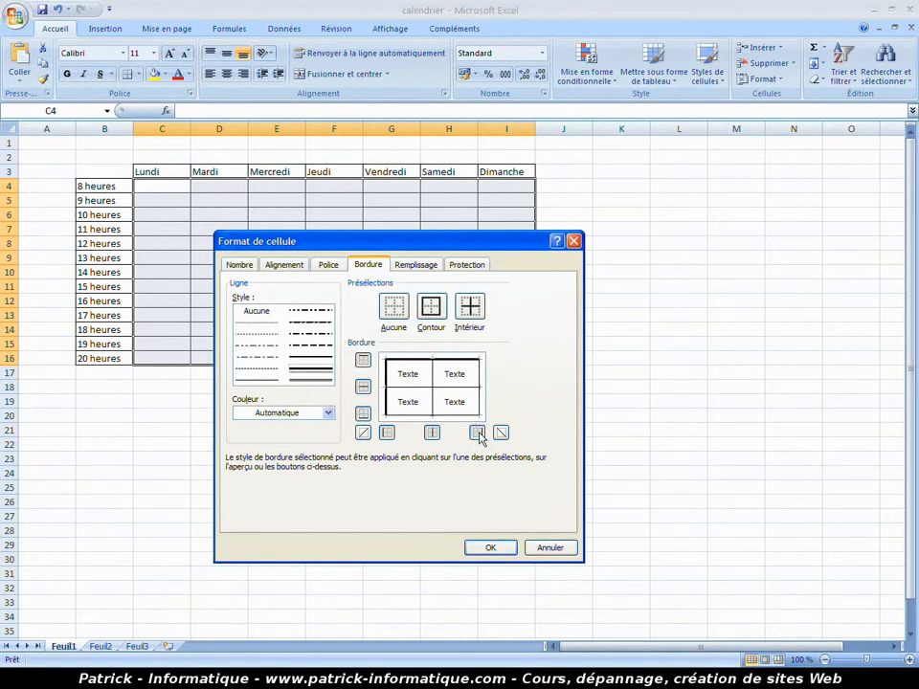
click(364, 415)
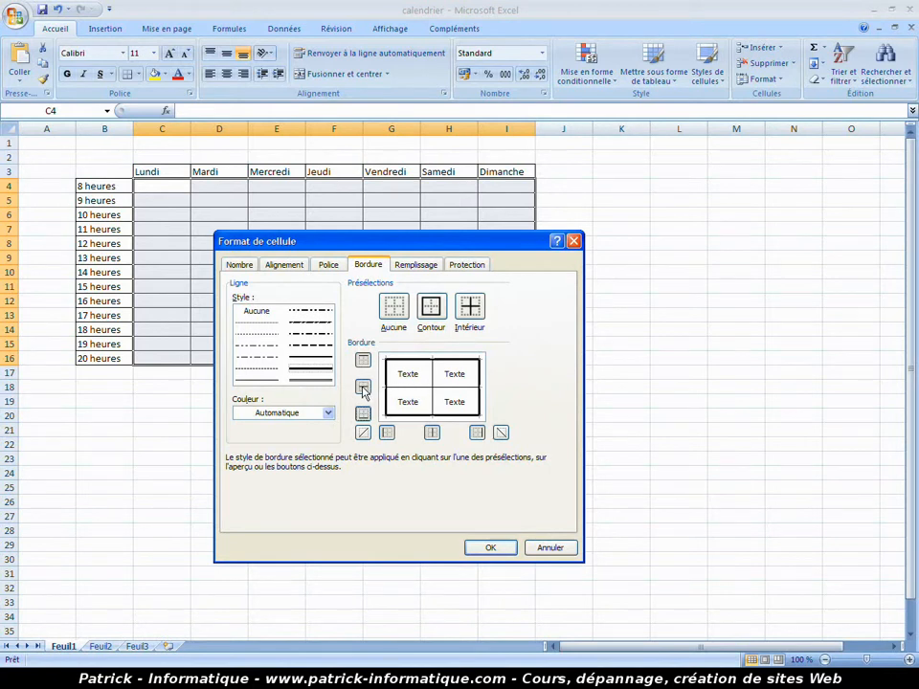
- Remove the inner horizontal lines from the border preview and apply the border settings to C4:I16
click(410, 387)
click(409, 388)
click(492, 550)
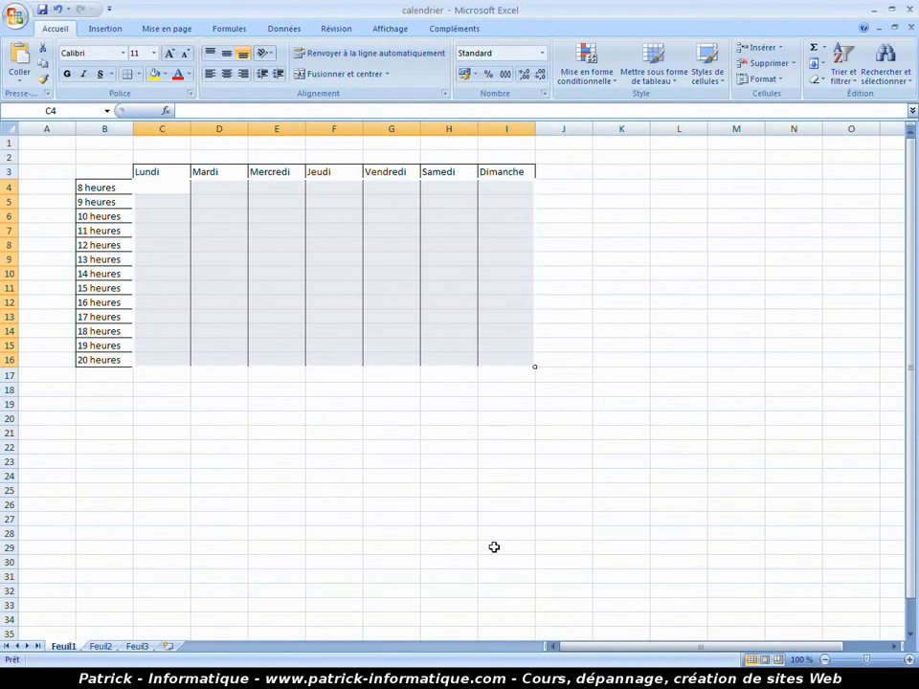
click(424, 432)
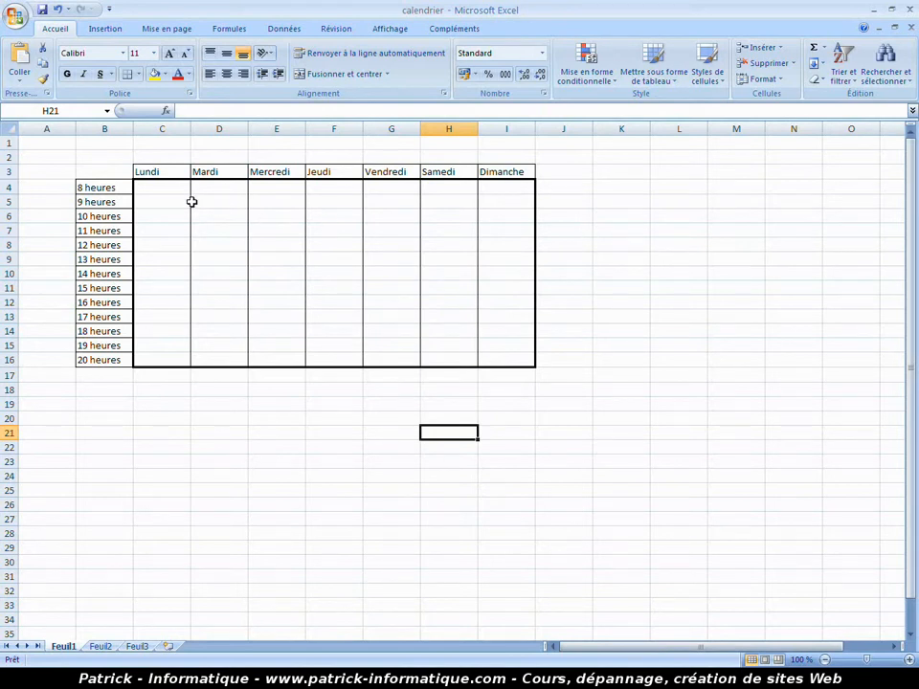
- Give C4:I16 a thick red bottom border and thick red rising diagonal lines through every cell
drag(168, 187, 498, 353)
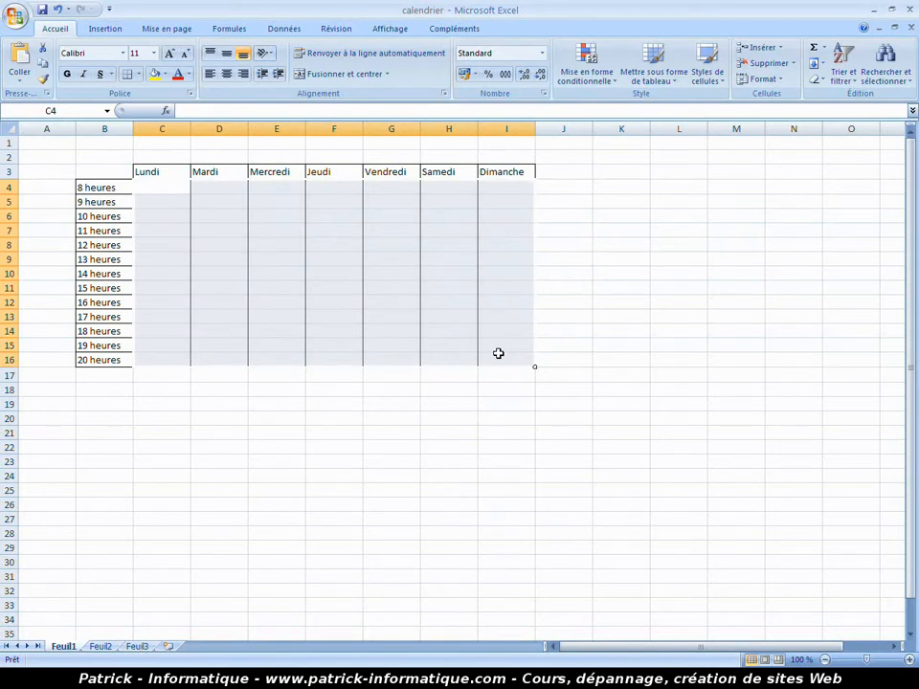
click(140, 77)
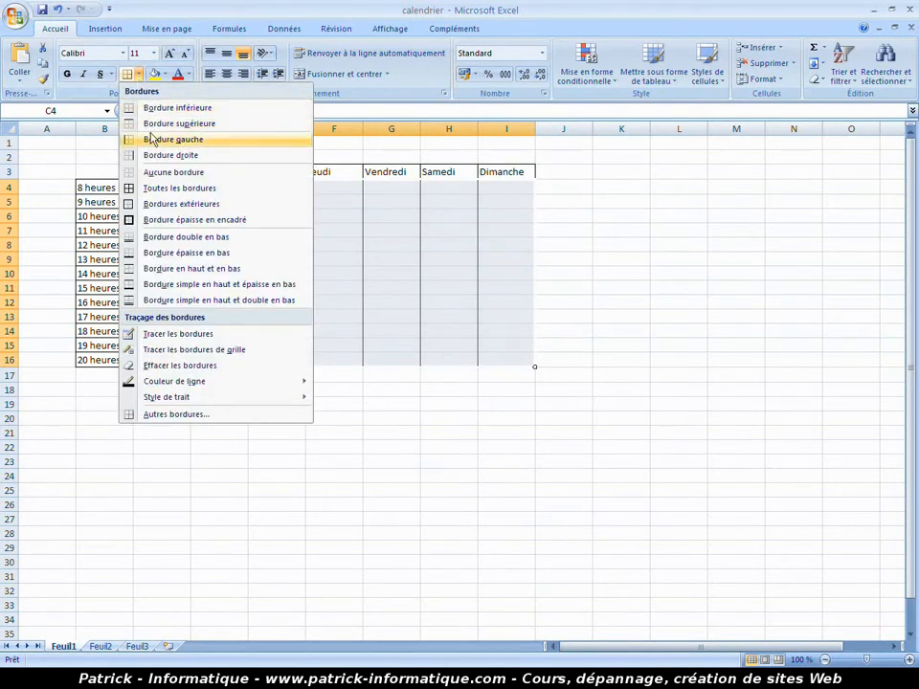
click(167, 415)
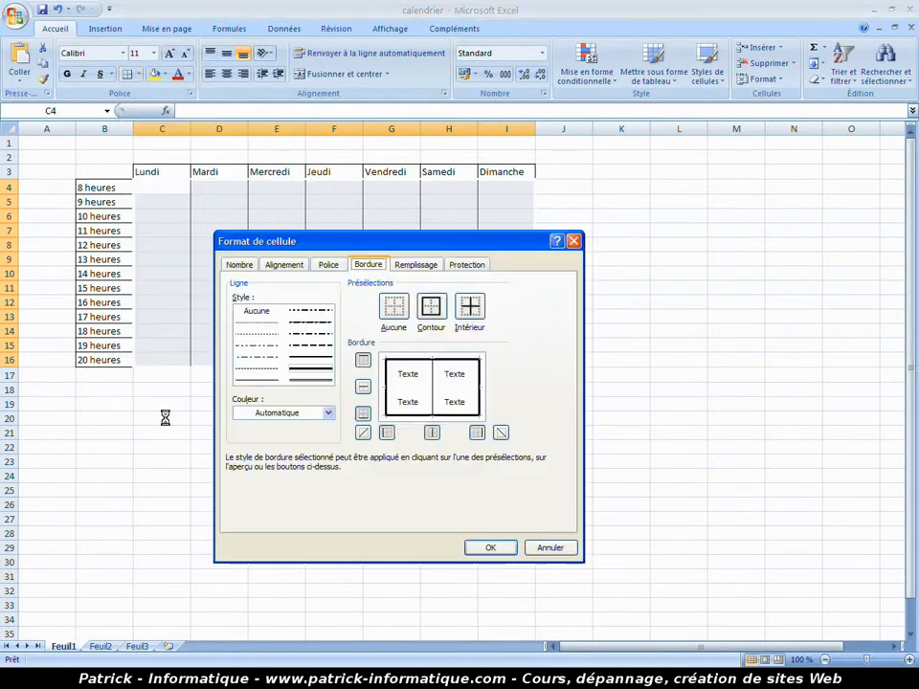
click(326, 415)
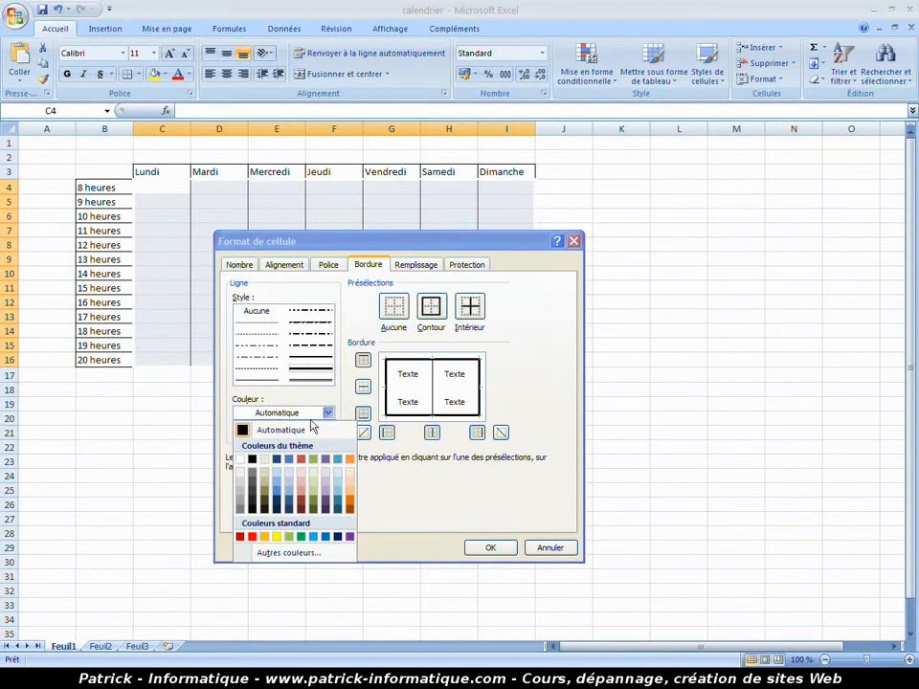
click(251, 538)
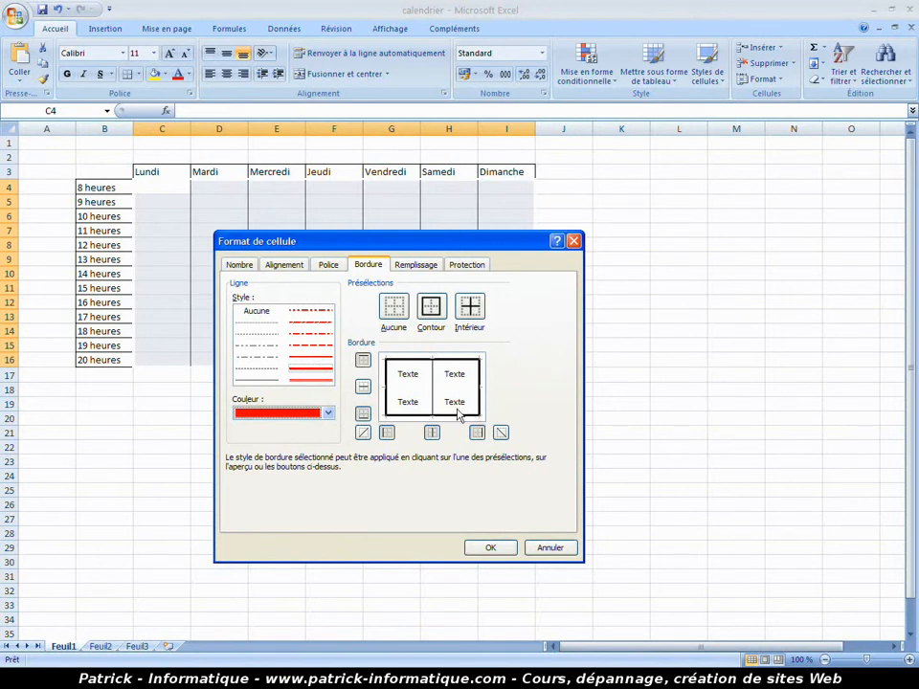
click(402, 416)
click(363, 435)
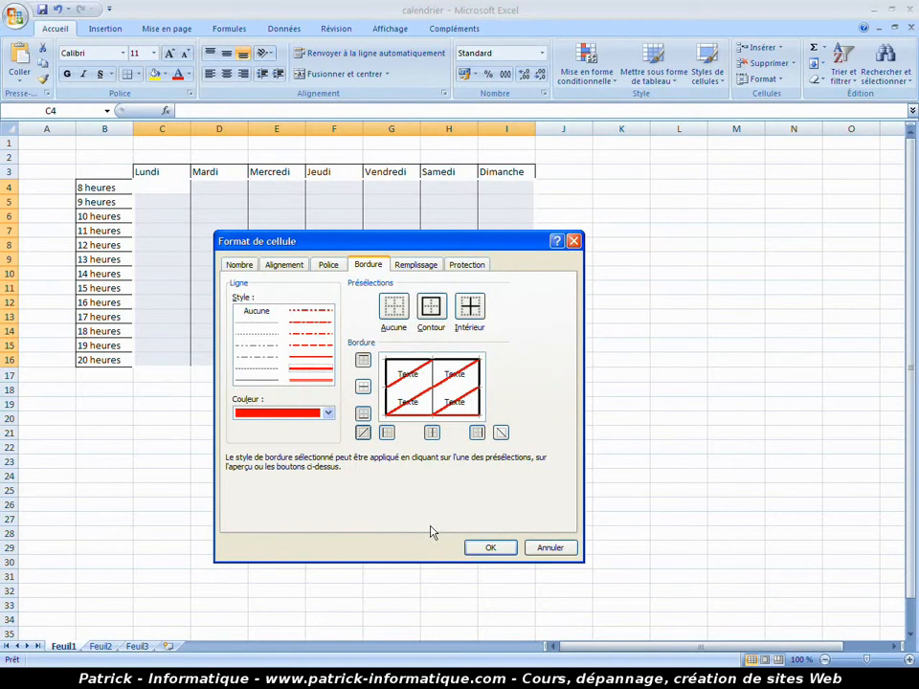
click(491, 549)
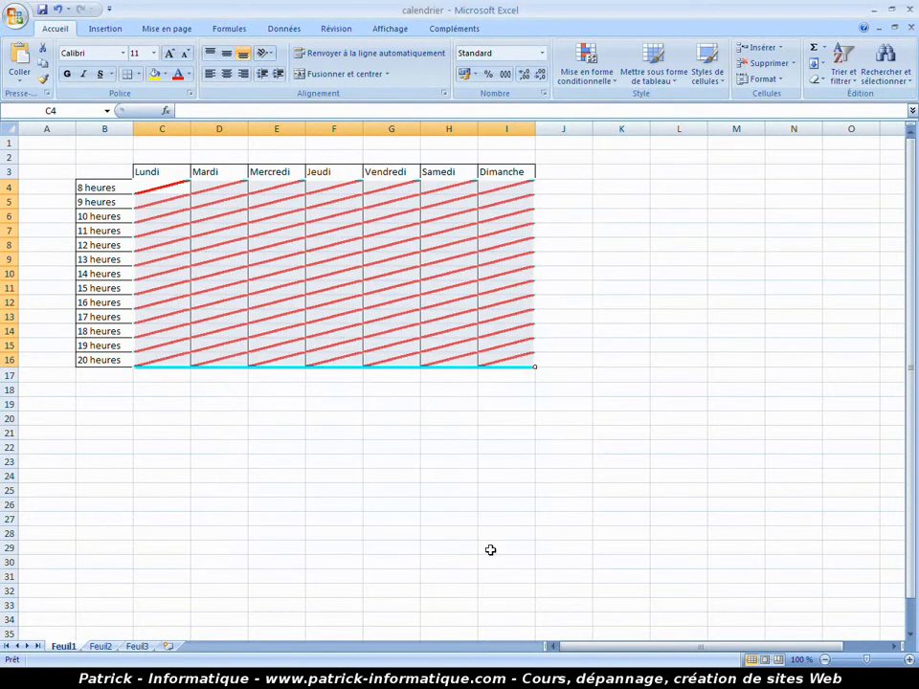
click(439, 457)
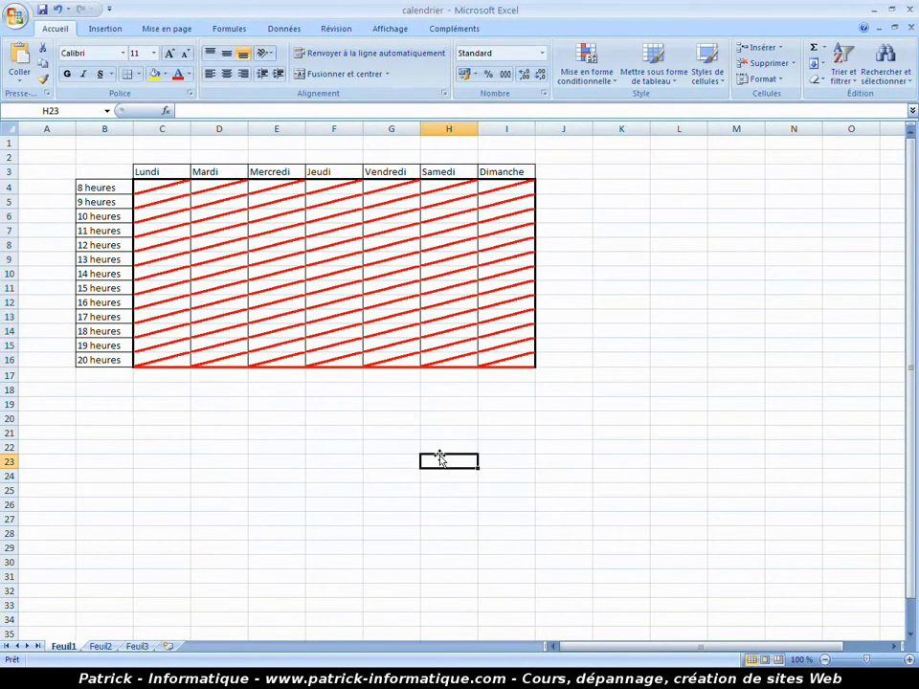